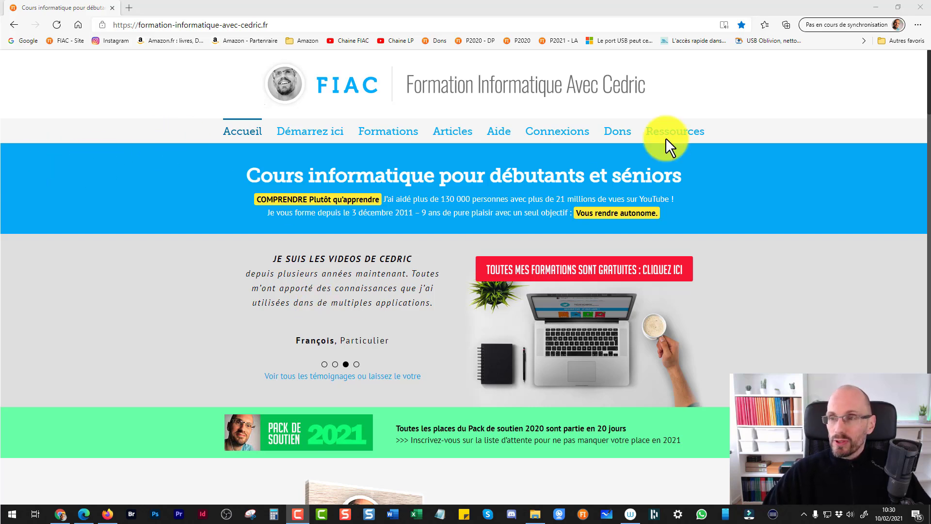
Minimize the browser to reveal the desktop, and select the Test.txt file and the test-aussi folder there
click(882, 6)
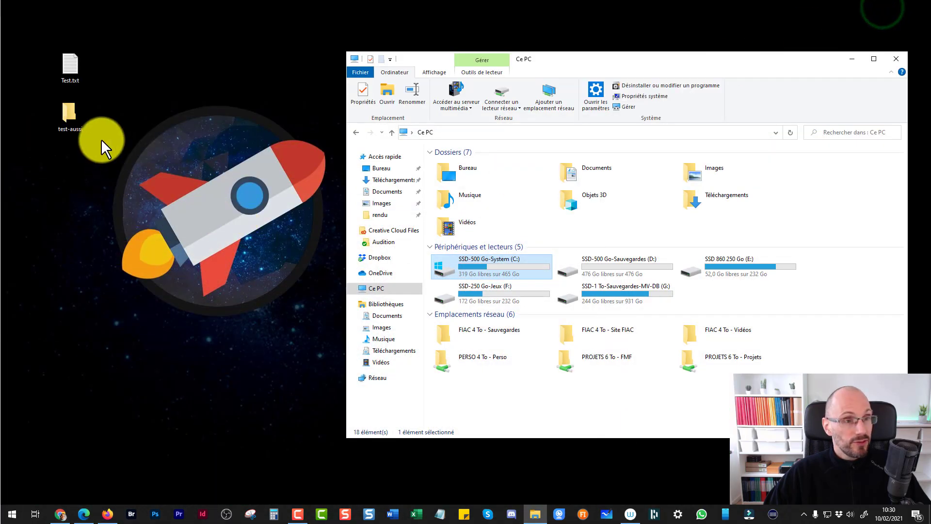
drag(40, 44, 86, 69)
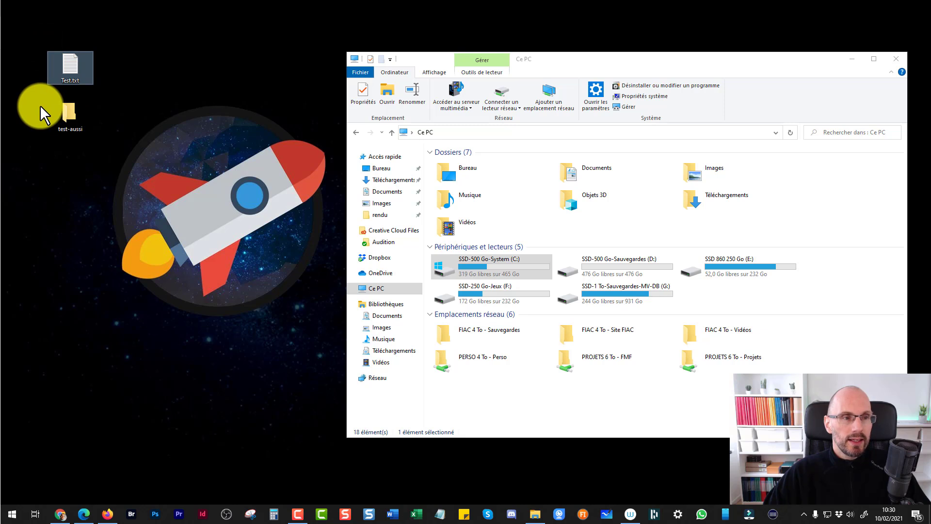
drag(40, 105, 116, 130)
click(72, 202)
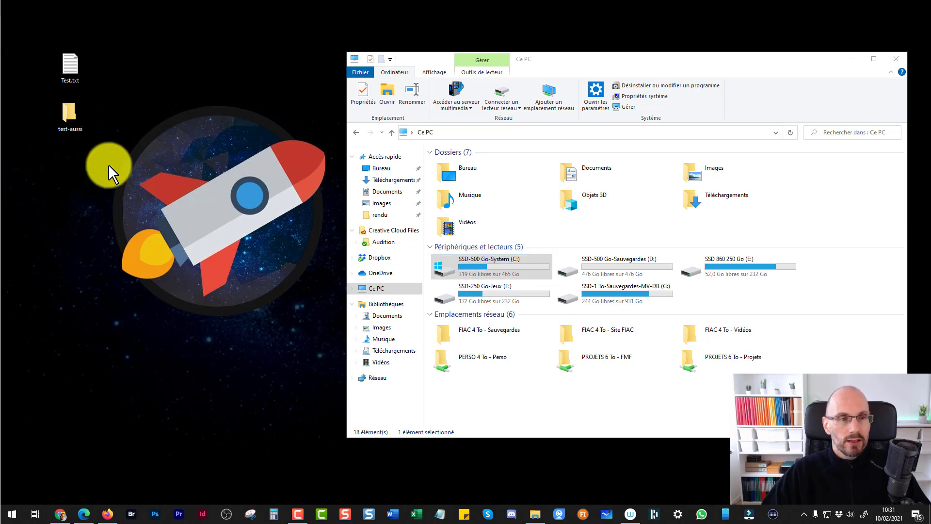
drag(18, 33, 106, 146)
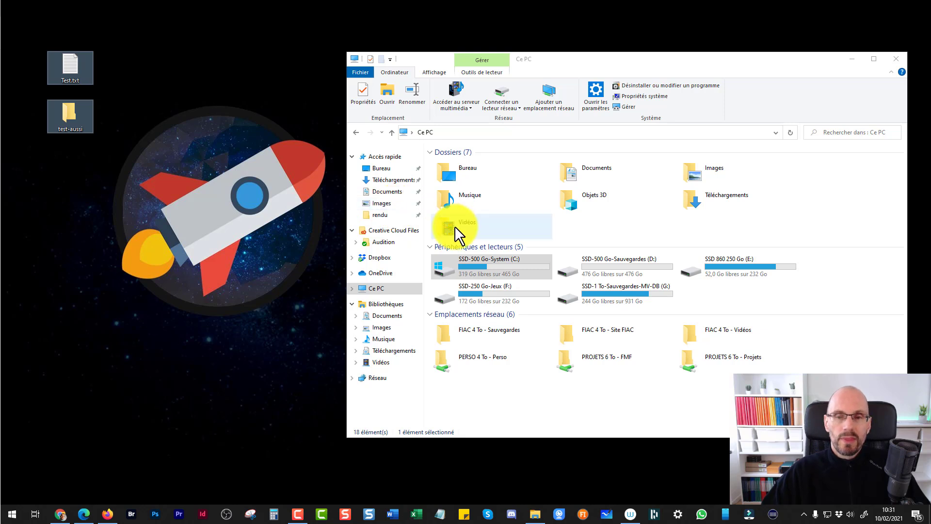
Open the SSD-500 Go-System (C:) drive and move Test.txt from the desktop into its root, granting administrator rights
double_click(475, 265)
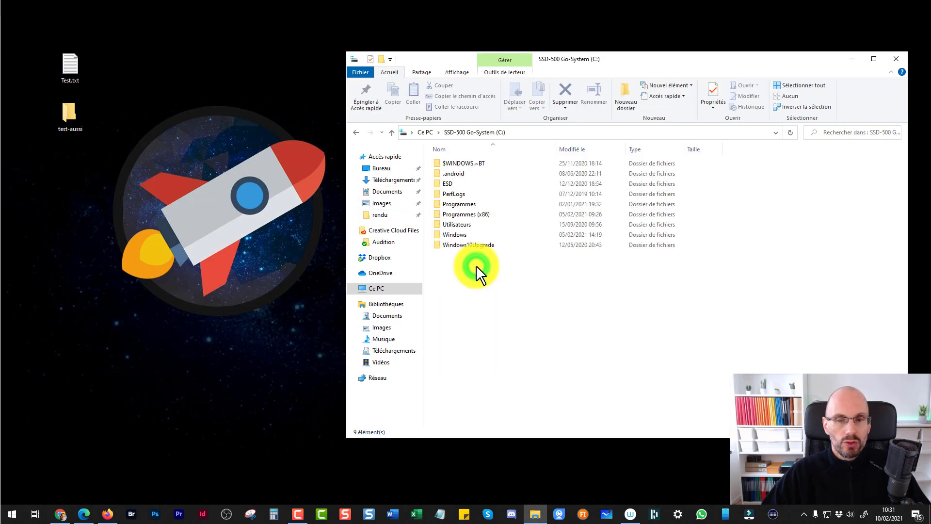
drag(43, 26, 98, 77)
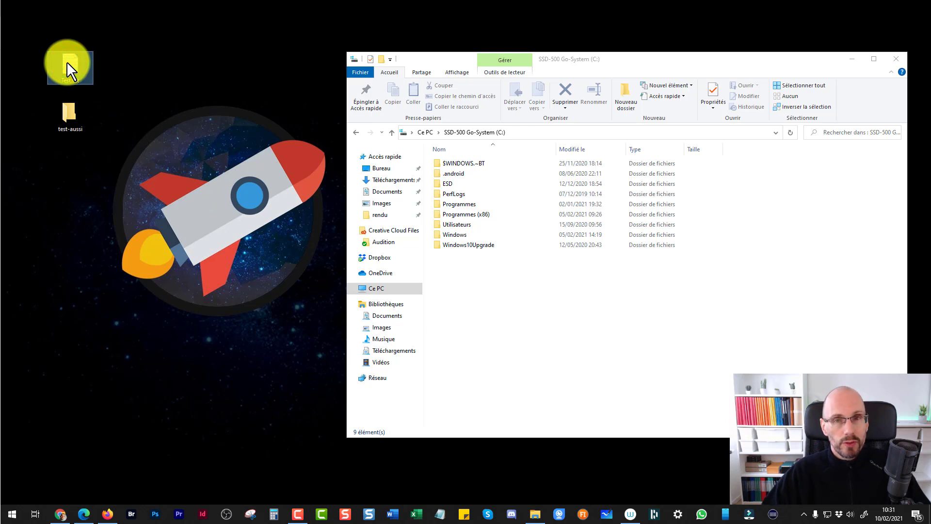
mouse_move(217, 122)
mouse_down()
mouse_move(460, 254)
mouse_move(491, 298)
mouse_move(476, 292)
mouse_move(478, 302)
mouse_move(472, 293)
mouse_move(486, 286)
mouse_up()
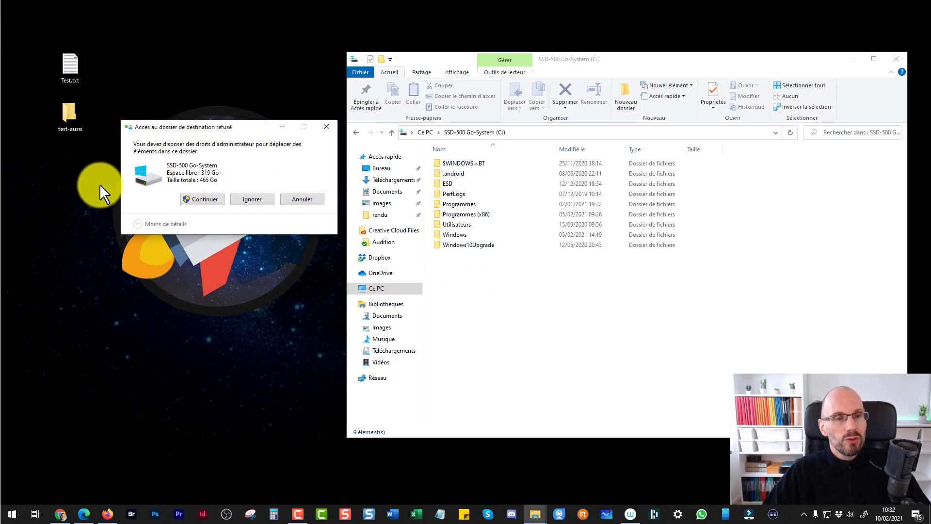
click(212, 200)
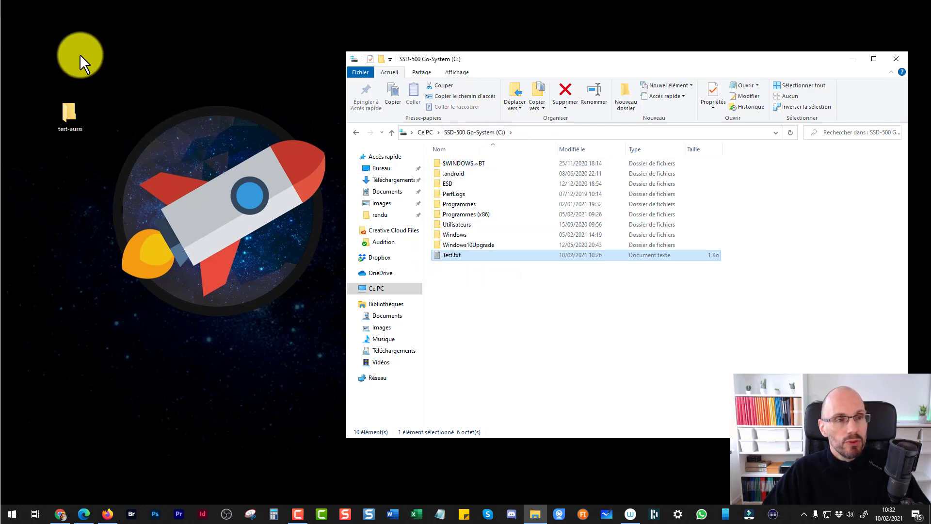
Move the test-aussi folder from the desktop into the root of the C: drive
key(ctrl+x)
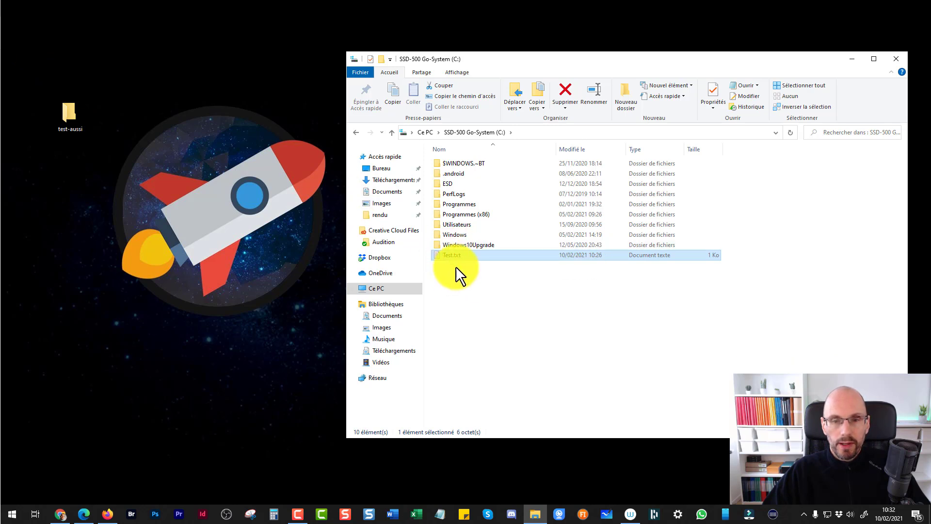
mouse_move(41, 92)
mouse_down()
mouse_move(491, 308)
mouse_move(462, 282)
mouse_up()
click(136, 240)
click(68, 110)
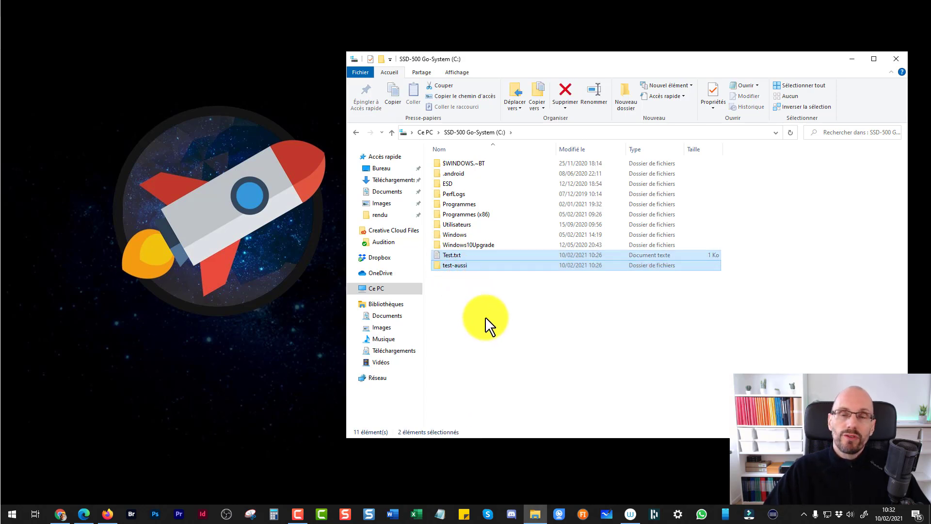
Move Test.txt and test-aussi from the C: drive back to the desktop
drag(455, 287, 102, 135)
click(68, 144)
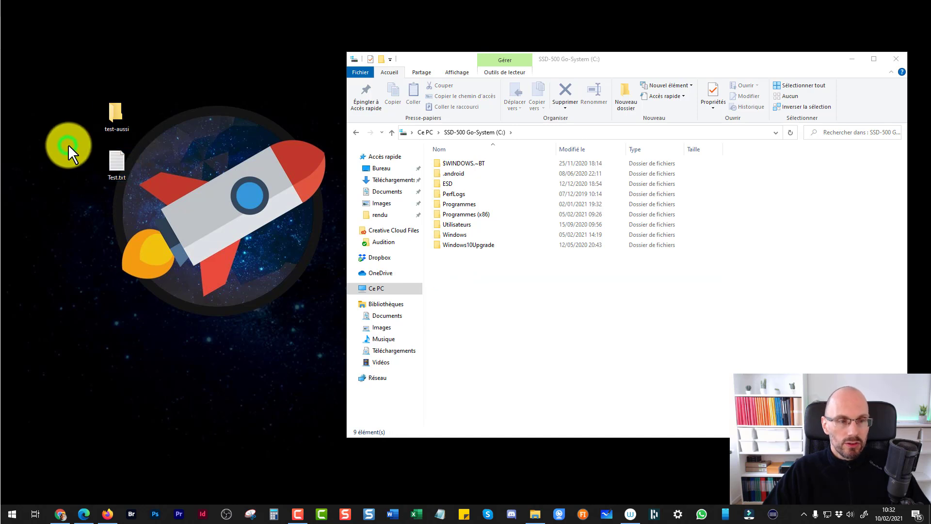
Open the SSD-500 Go-Sauvegardes (D:) drive from Ce PC and copy Test.txt onto it from the desktop
click(432, 128)
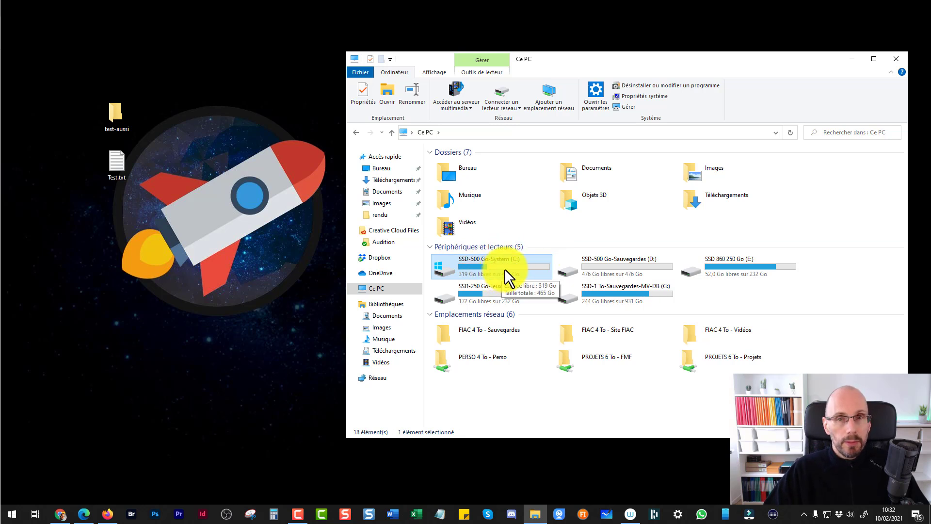
double_click(589, 264)
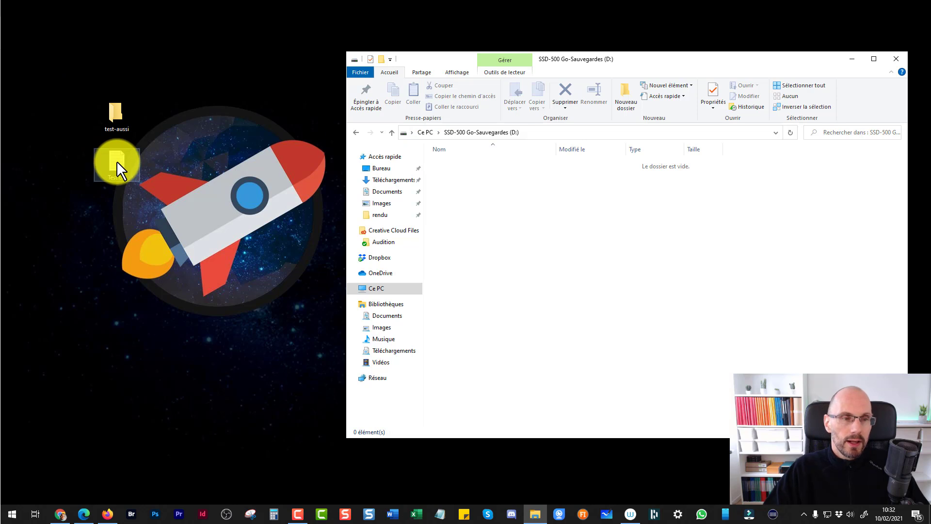
mouse_move(117, 161)
mouse_down()
mouse_move(514, 205)
mouse_move(484, 204)
mouse_up()
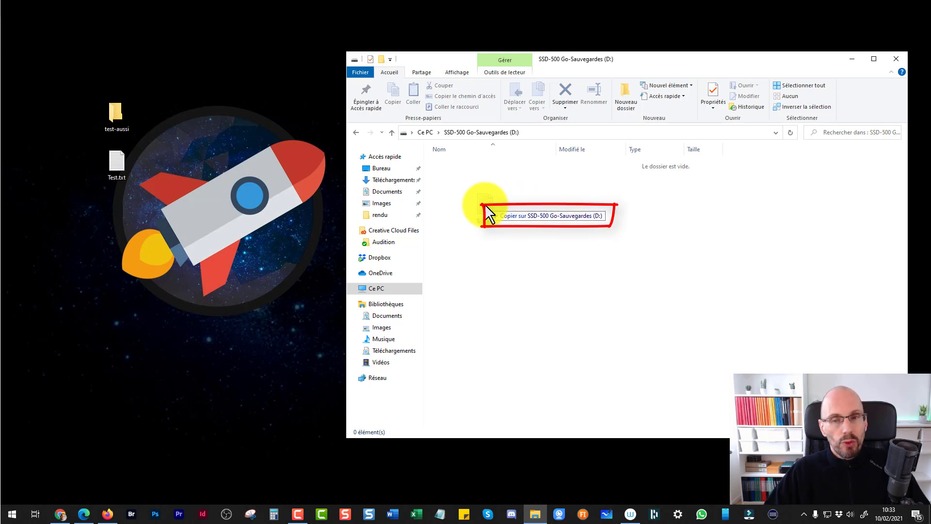
drag(484, 204, 487, 194)
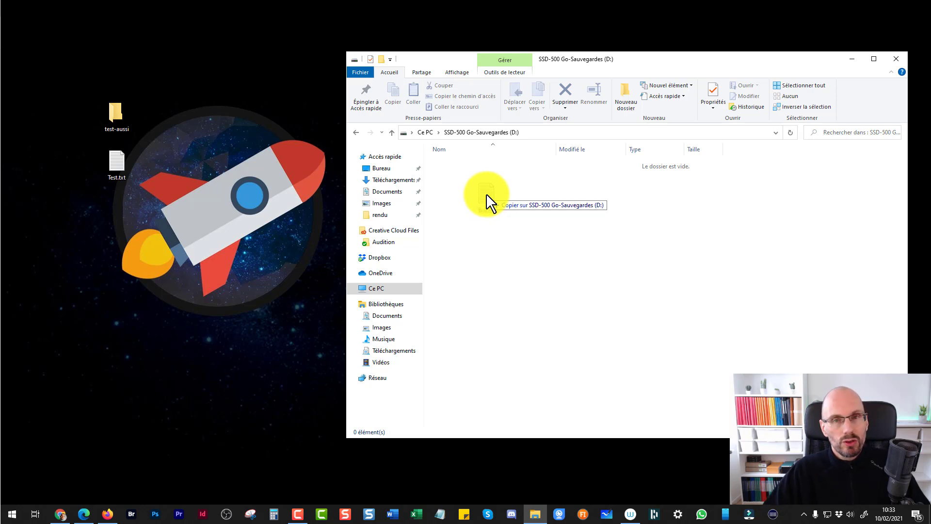
drag(487, 194, 491, 194)
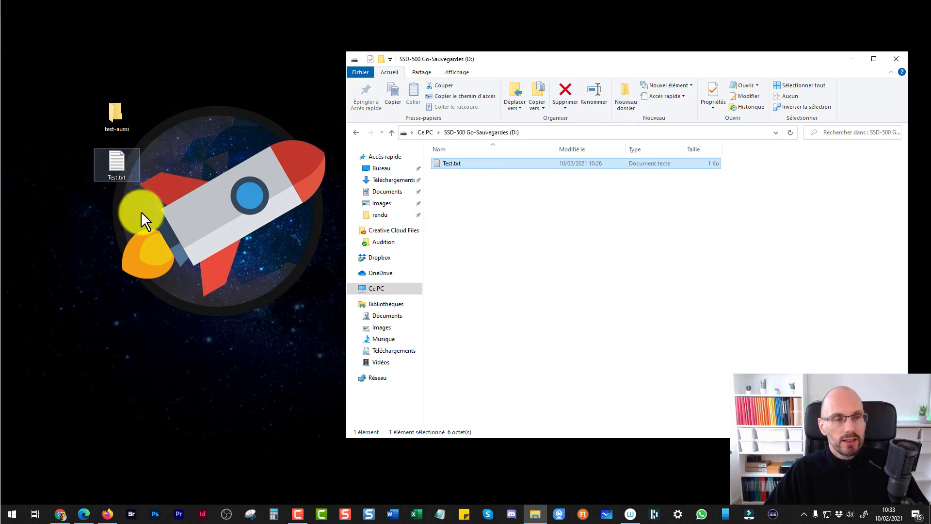
Shift the Test.txt icon on the desktop and copy the test-aussi folder from the desktop to the D: drive
click(95, 178)
drag(92, 165, 105, 160)
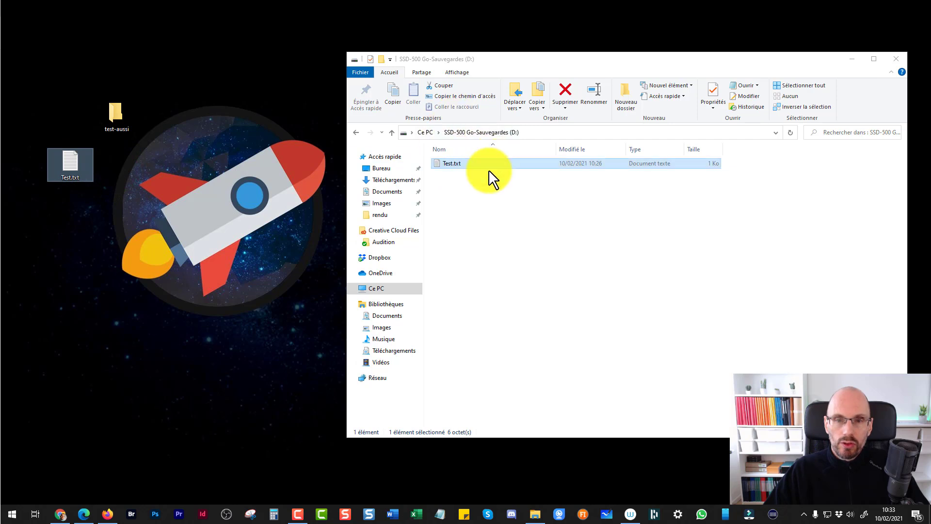
mouse_move(113, 115)
mouse_down()
mouse_move(72, 109)
mouse_move(516, 235)
mouse_move(476, 209)
mouse_up()
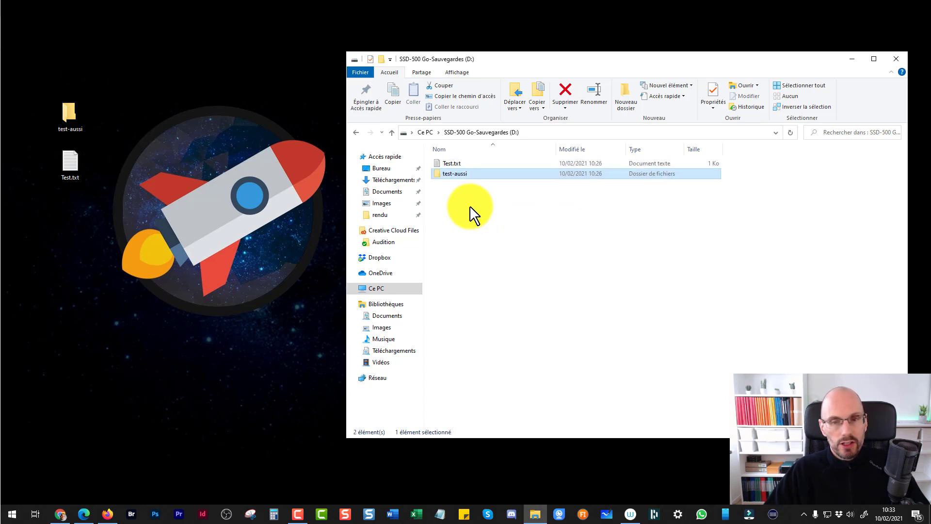
drag(16, 85, 86, 191)
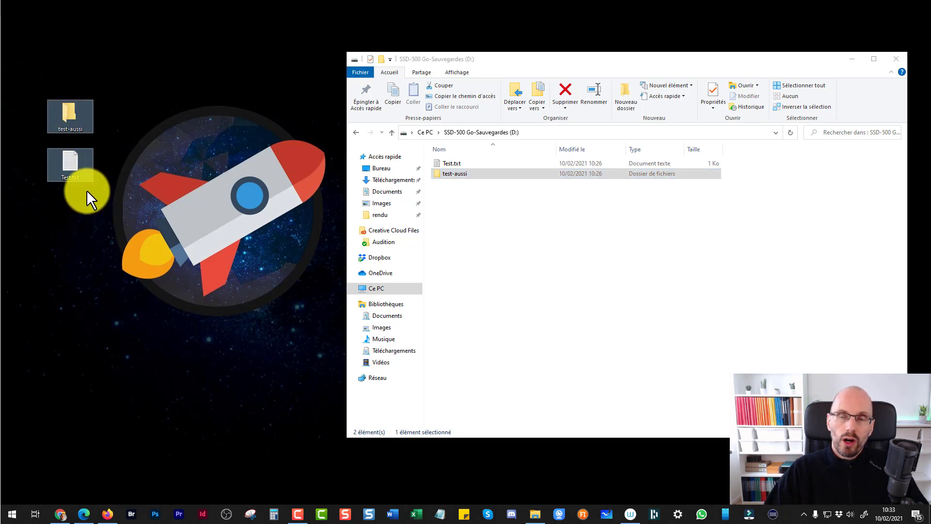
drag(80, 164, 185, 158)
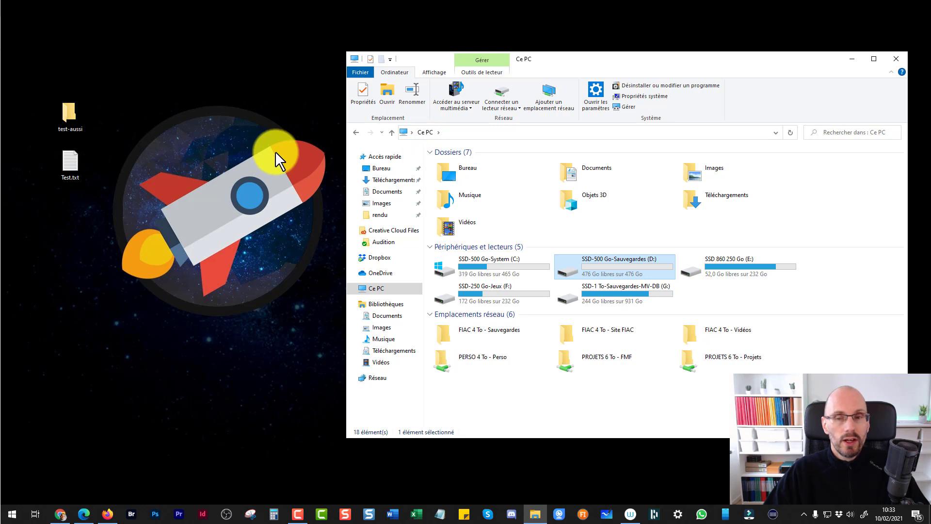
Reopen the D: drive, create a folder named Test-deplacement in it, and select Test.txt there
click(573, 267)
double_click(573, 268)
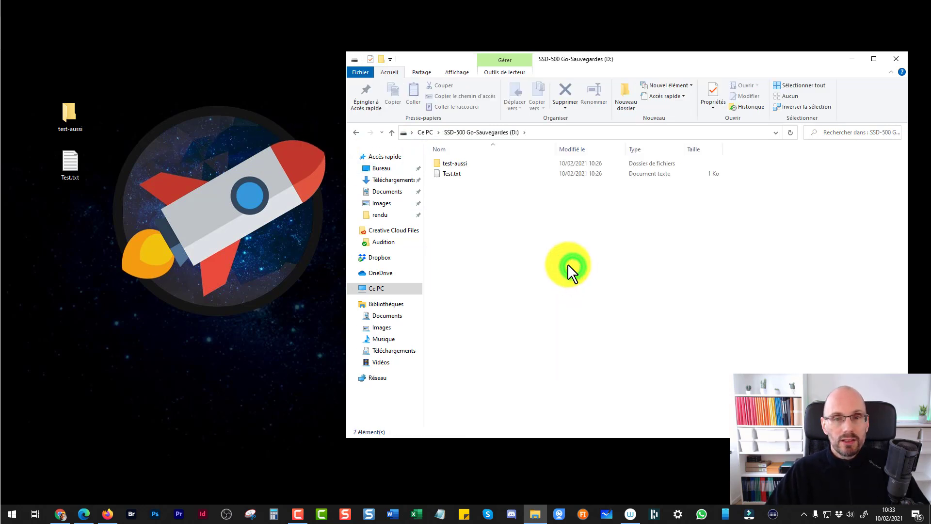
right_click(450, 244)
click(420, 375)
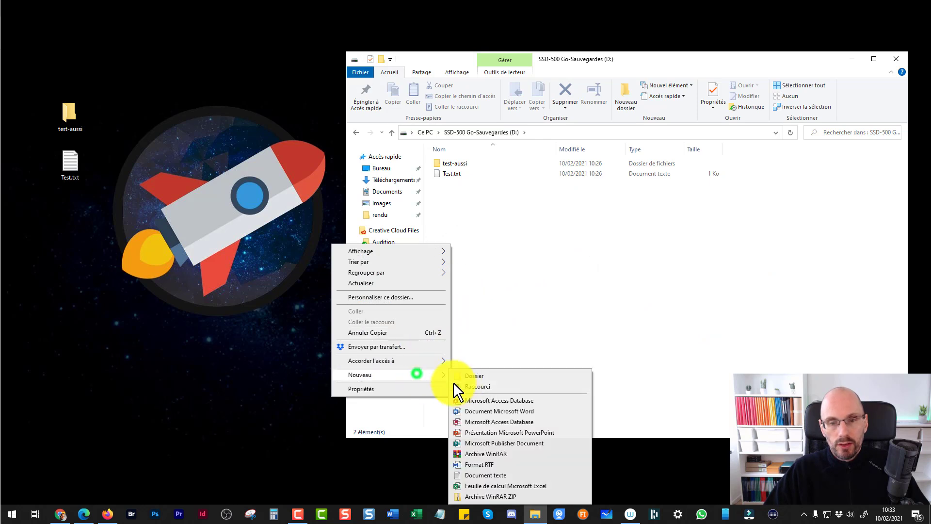
click(473, 379)
text(Test)
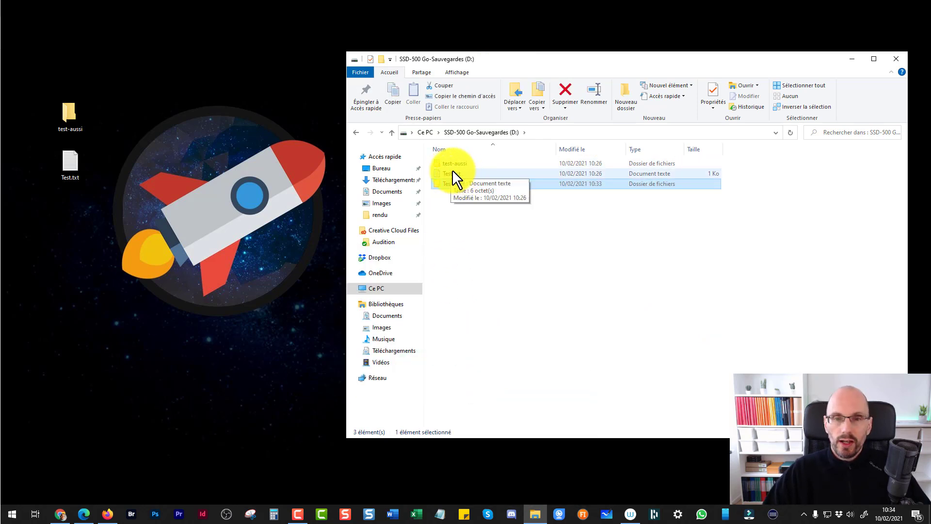
mouse_move(455, 172)
mouse_down()
mouse_move(461, 183)
mouse_move(455, 173)
mouse_up()
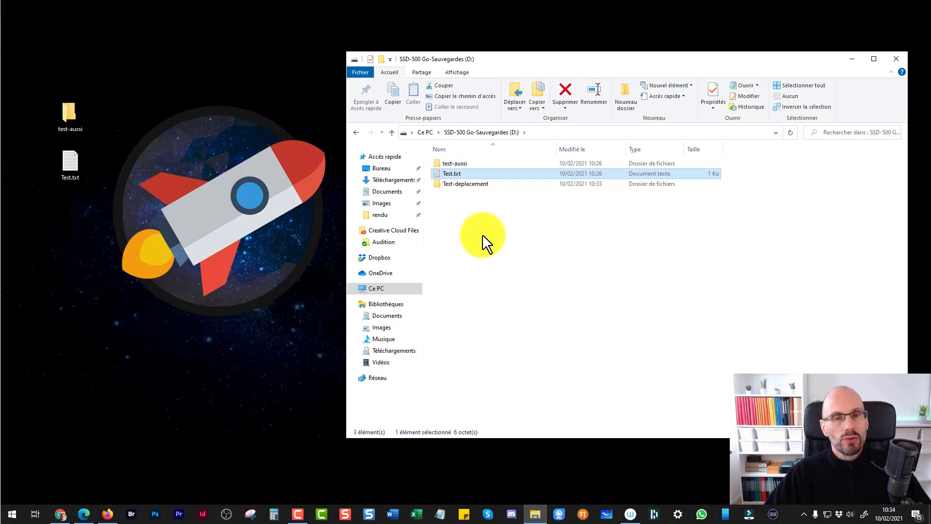
Permanently delete test-aussi, Test.txt and Test-deplacement from the D: drive
ctrl+click(478, 186)
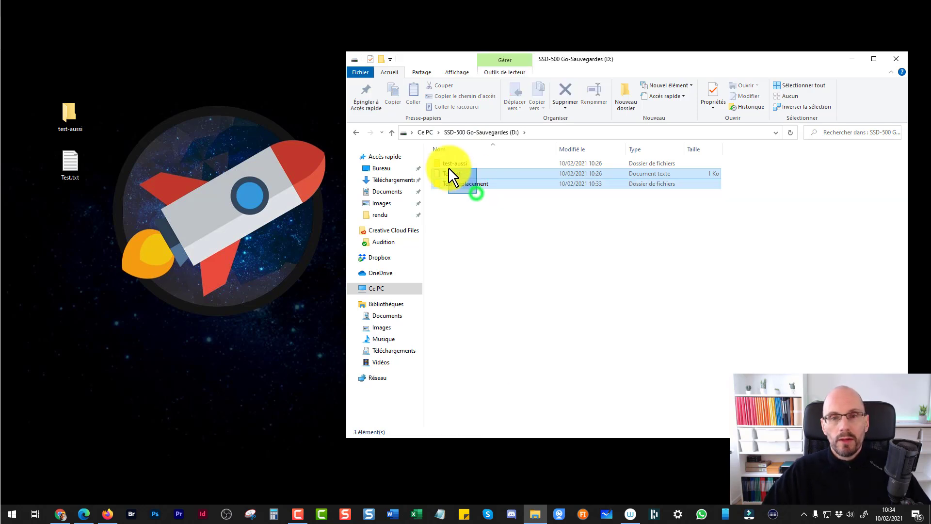
ctrl+click(447, 165)
key(Delete)
click(514, 265)
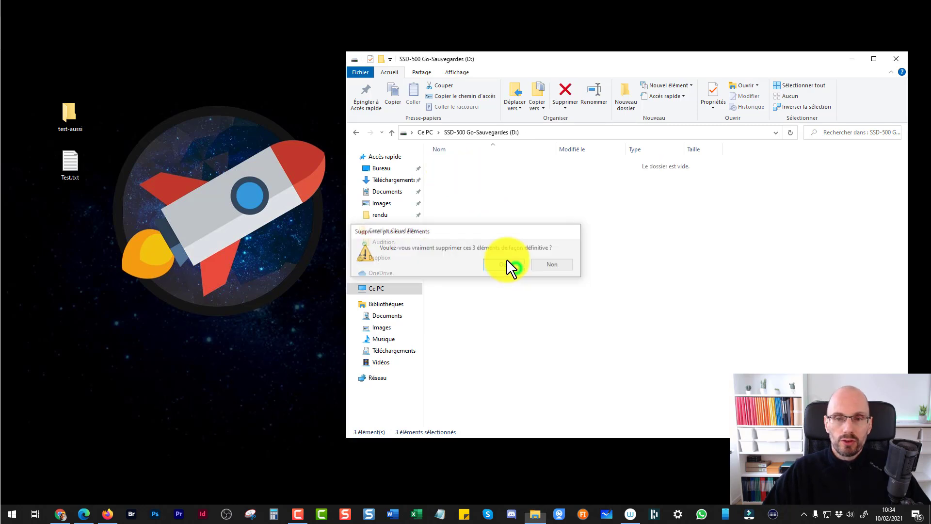
Return to Ce PC and open the SSD-500 Go-System (C:) drive
click(427, 130)
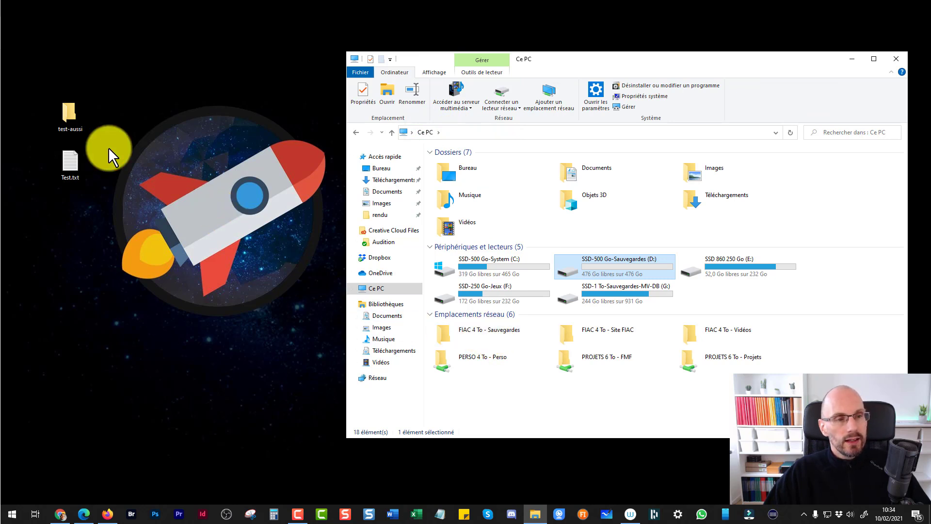
drag(37, 80, 91, 121)
drag(37, 146, 88, 170)
click(40, 90)
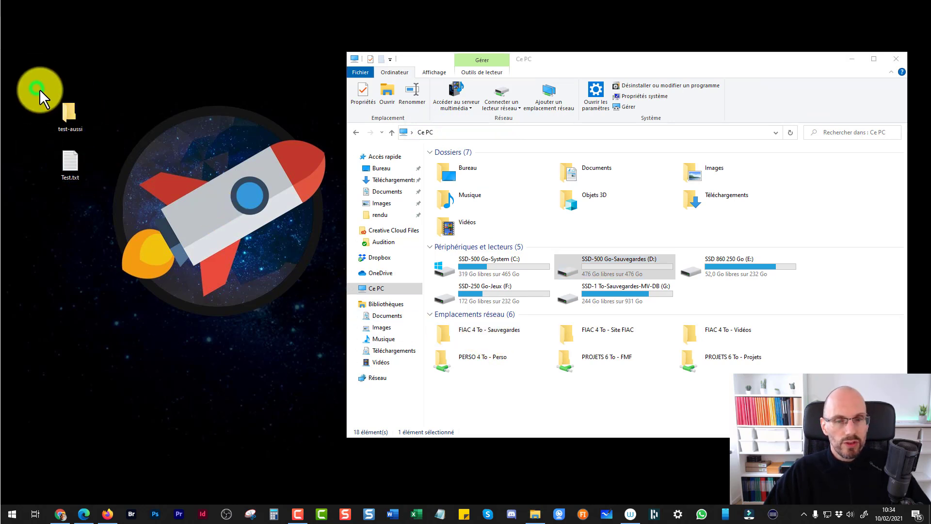
double_click(461, 265)
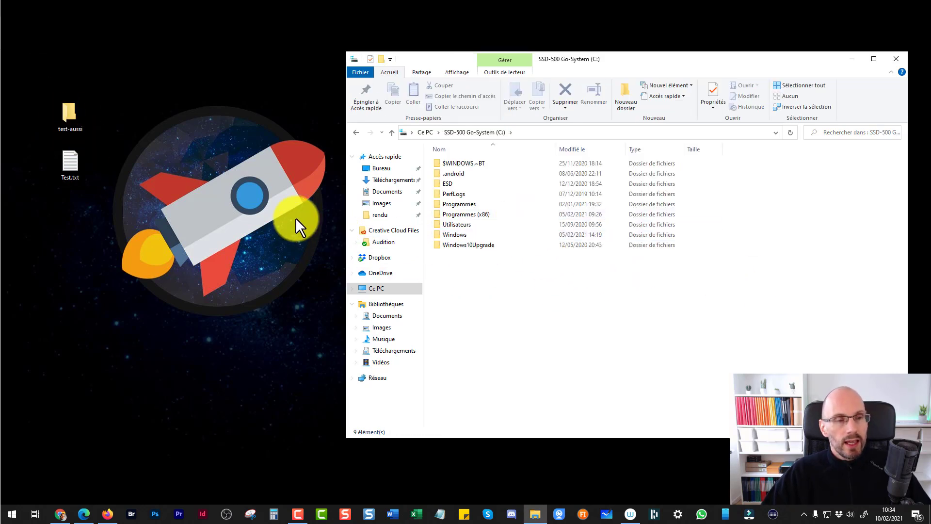
Copy Test.txt from the desktop into the root of the C: drive with the Copier ici option, granting administrator rights
click(71, 162)
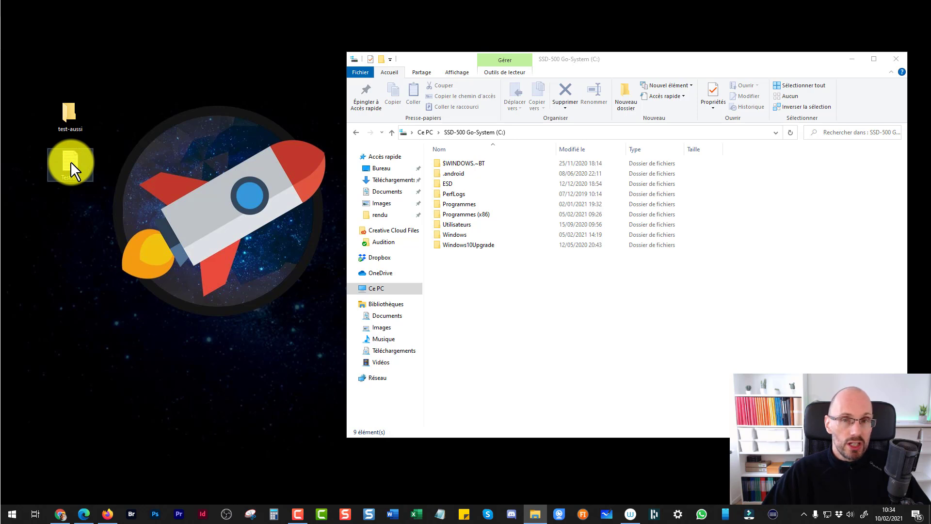
drag(112, 168, 469, 281)
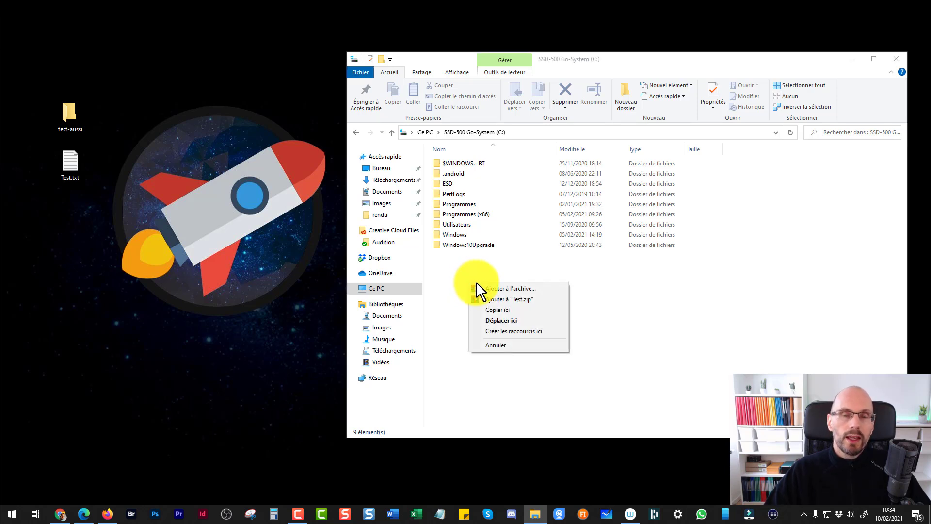
click(497, 309)
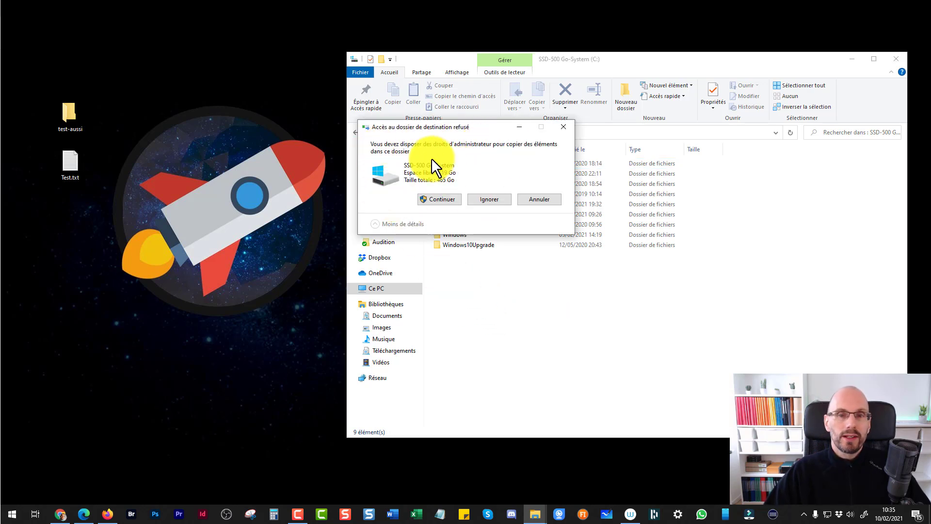
click(437, 201)
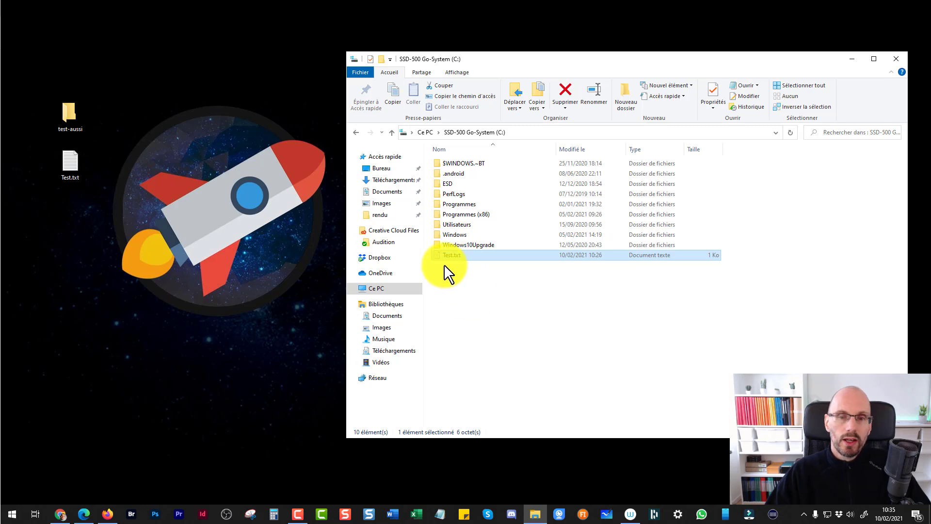
Copy the test-aussi folder from the desktop into the root of the C: drive with the Copier ici option
mouse_move(441, 254)
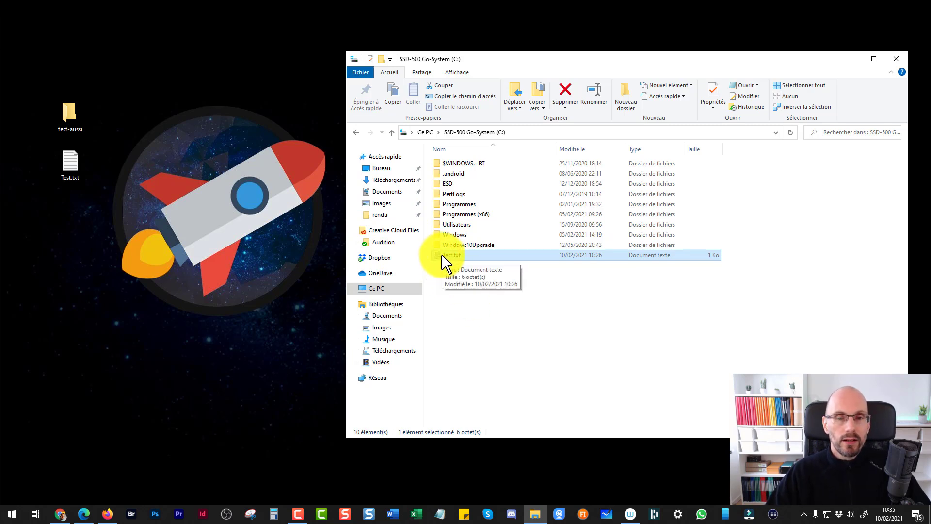
drag(67, 112, 458, 301)
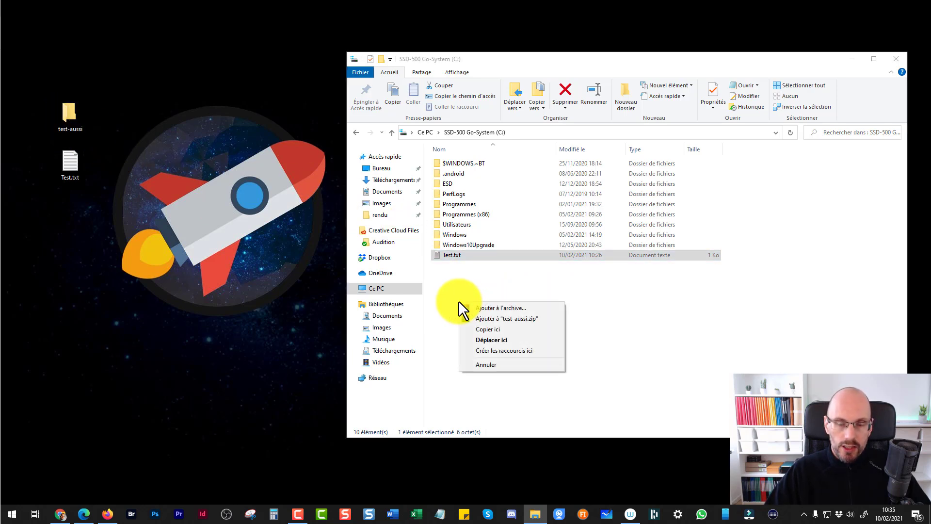
click(481, 330)
drag(24, 87, 92, 181)
click(492, 309)
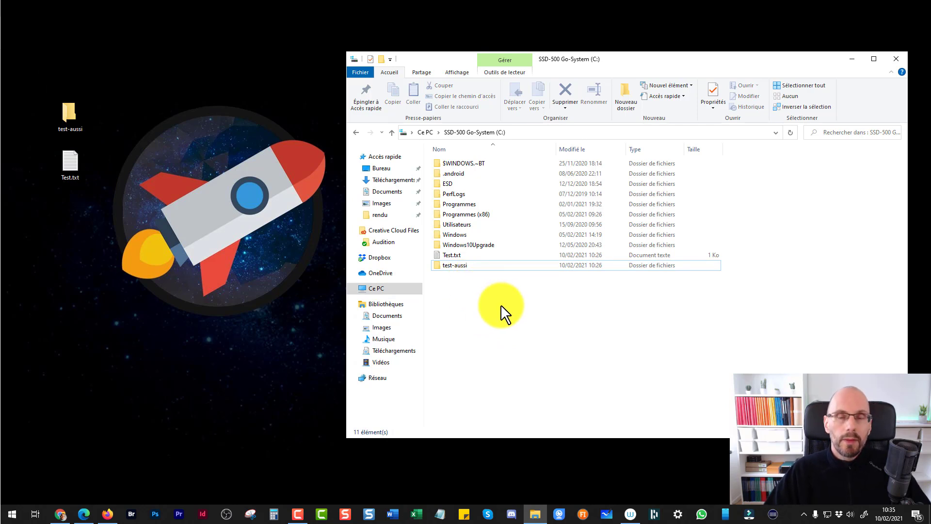
Permanently delete Test.txt and test-aussi from the root of the C: drive, granting administrator rights
drag(458, 272, 448, 255)
key(shift+Delete)
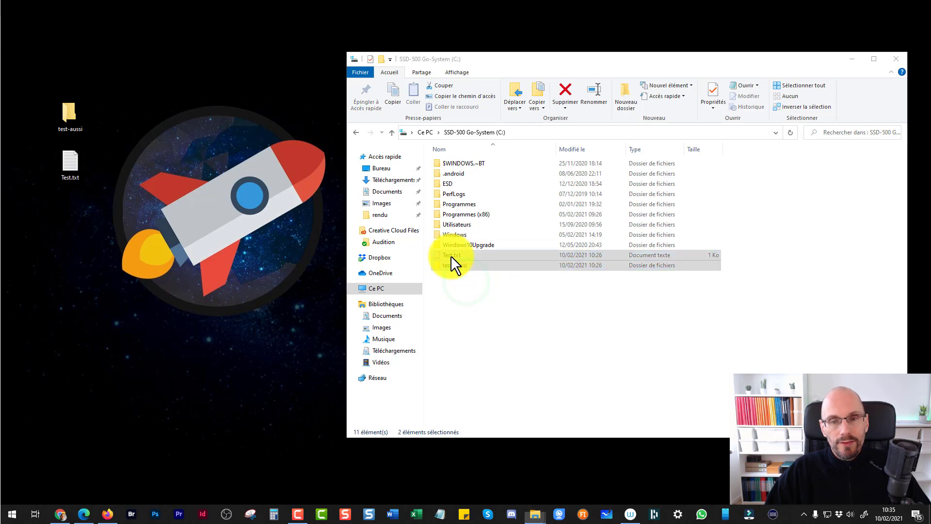
click(507, 266)
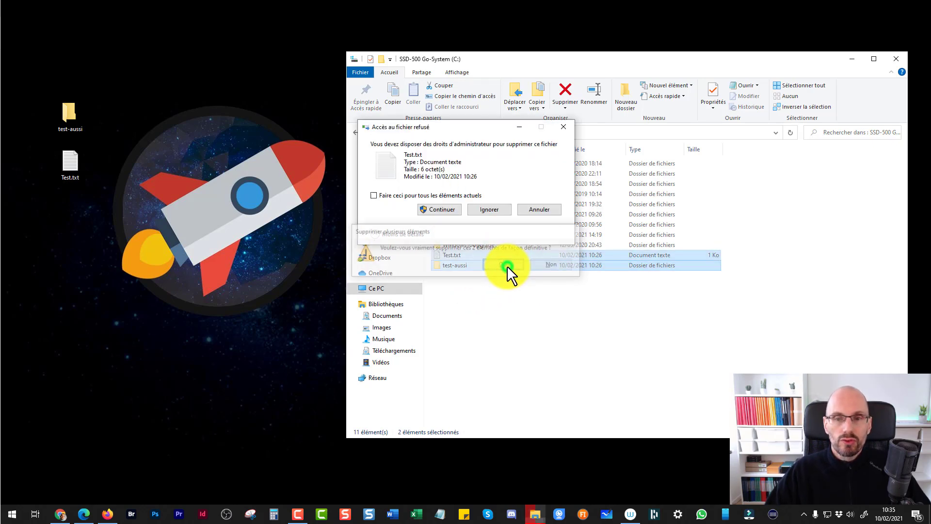
click(443, 211)
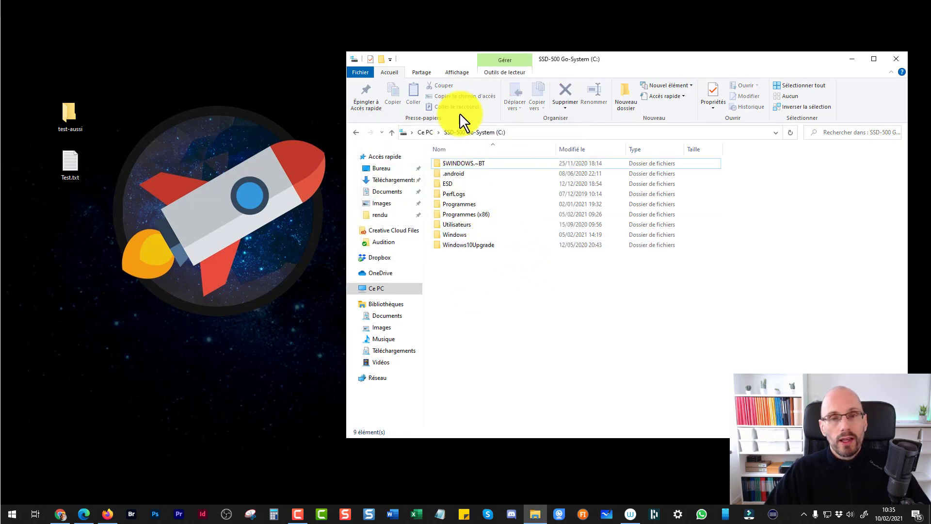
View the contents of the Documents folder from Ce PC and return to Ce PC
click(426, 132)
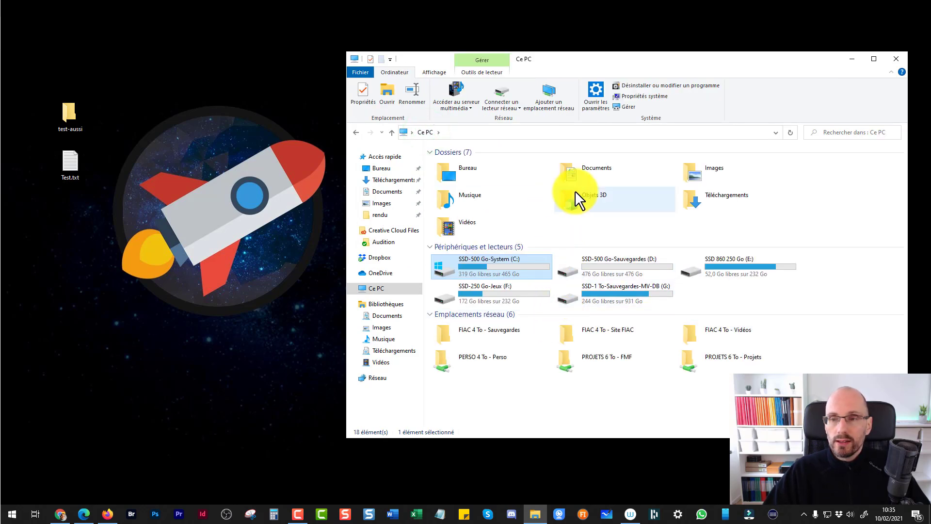
double_click(573, 173)
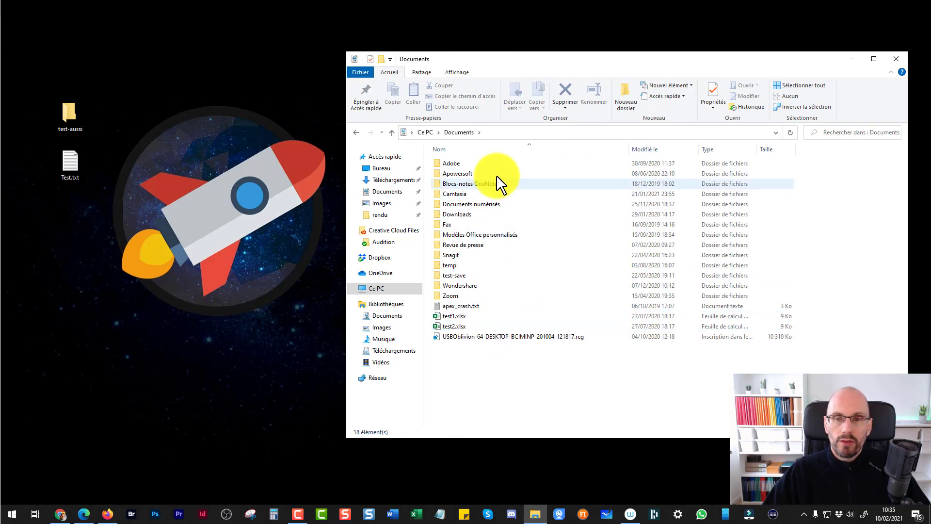
click(426, 132)
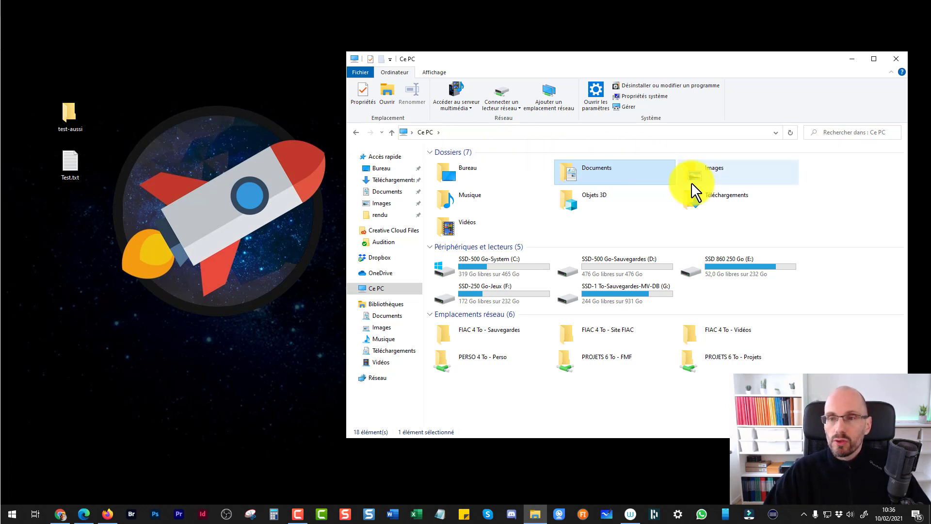
Open the pour test folder in Images and move IMG_20190907_161337.jpg from it up into the Images folder
double_click(684, 170)
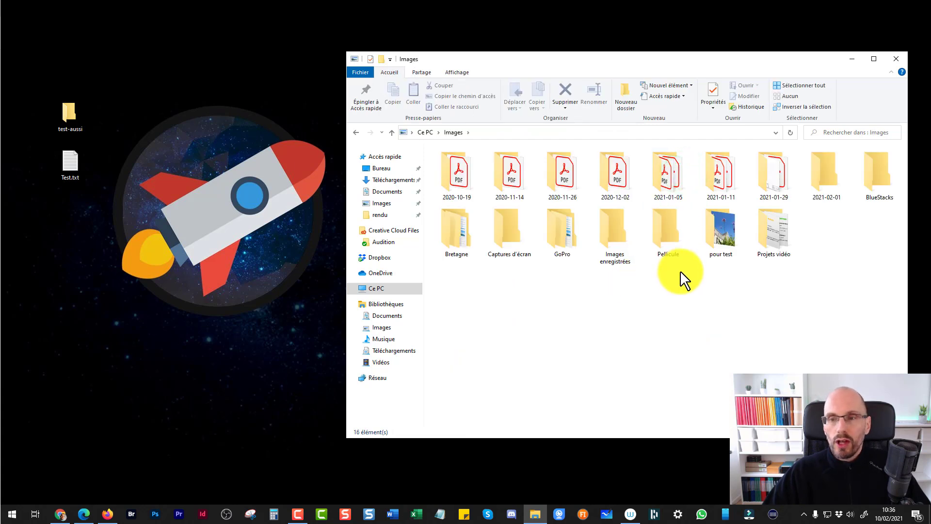
double_click(712, 242)
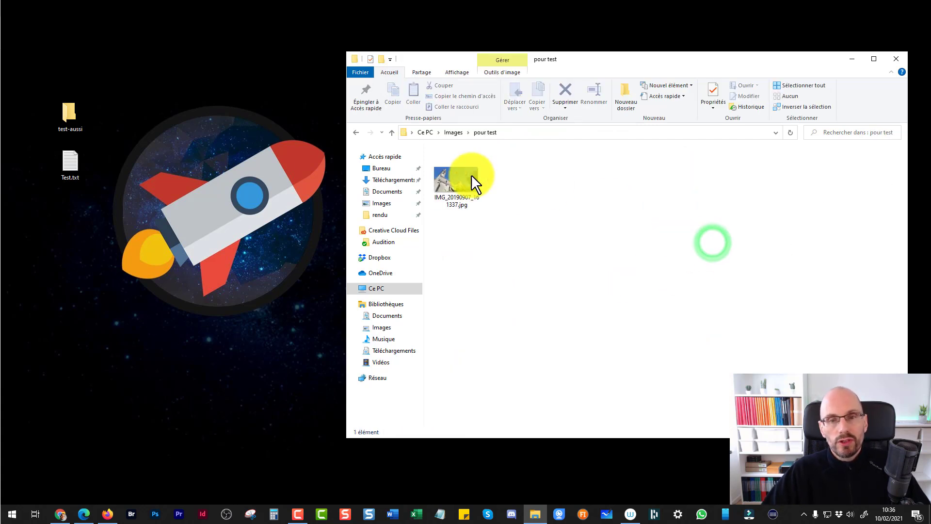
drag(456, 177, 453, 128)
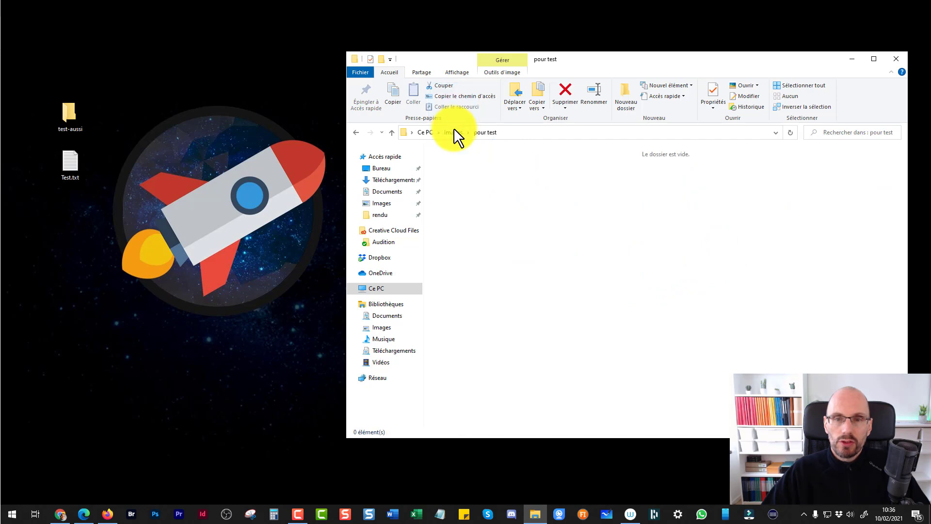
click(454, 130)
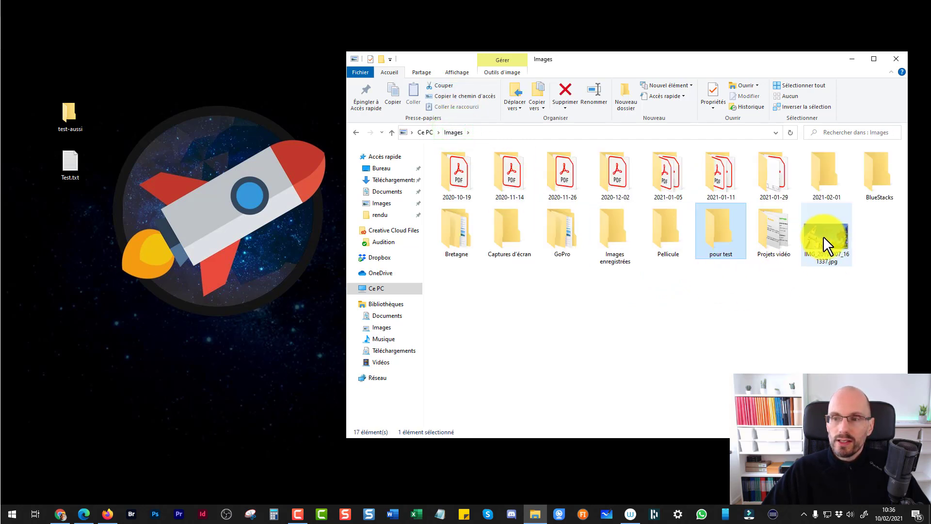
Move IMG_20190907_161337.jpg from Images back into the pour test folder and close the file window
drag(826, 243, 712, 229)
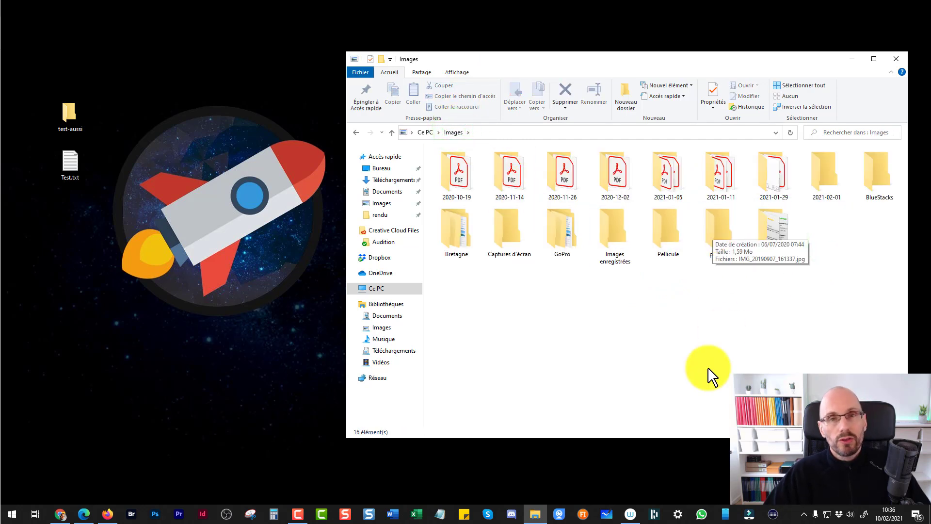
click(896, 59)
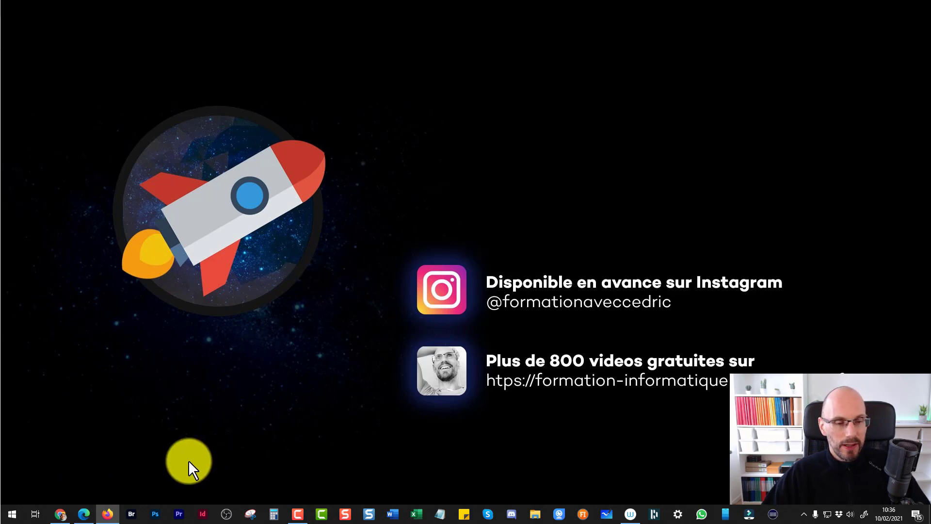
Switch to the Edge browser and view the list of trainings on the FIAC site's Formations page
click(84, 514)
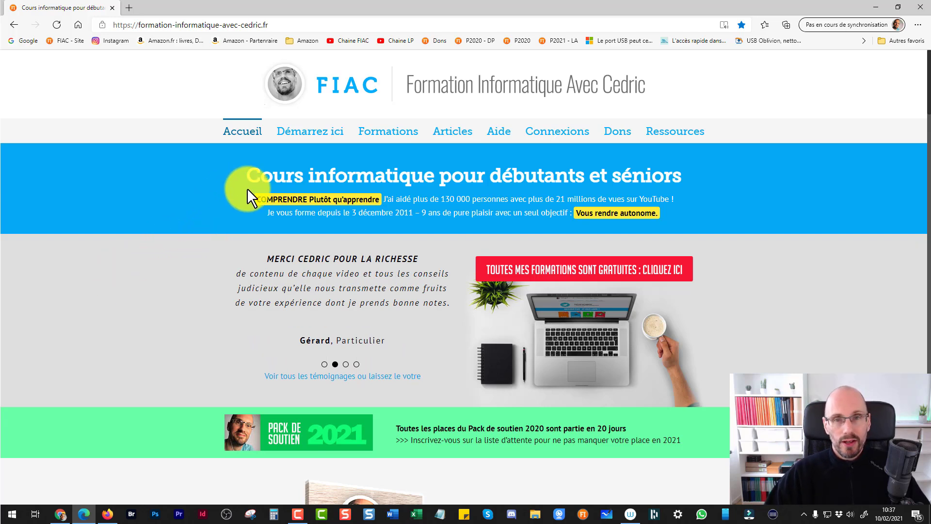
click(391, 140)
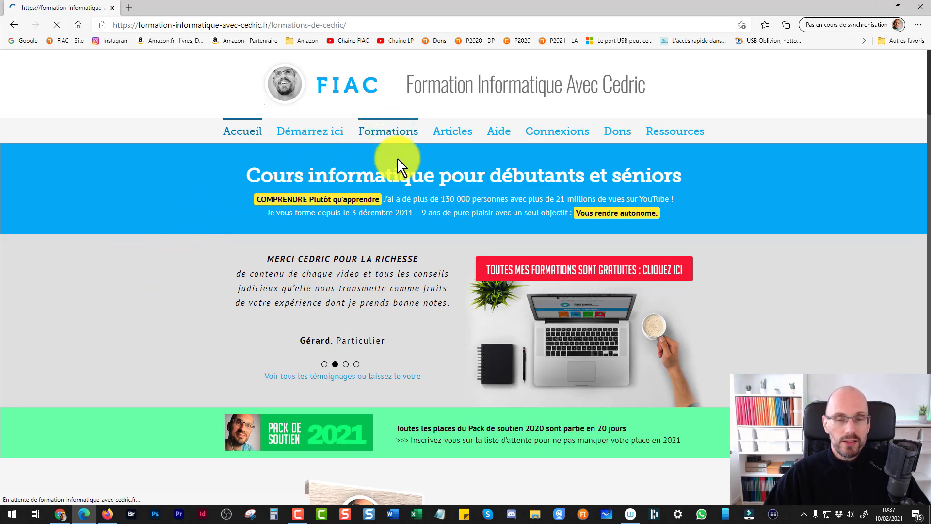
scroll(237, 287, down, 2)
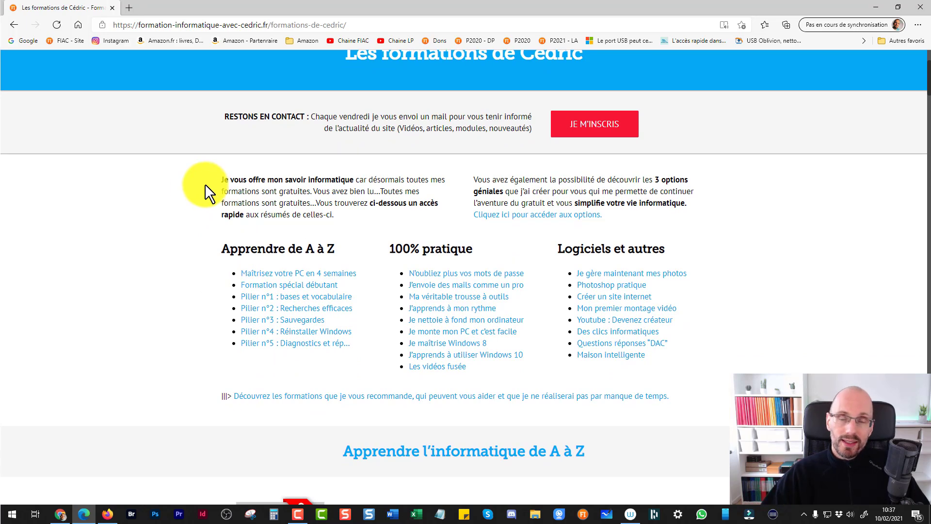
scroll(243, 238, down, 2)
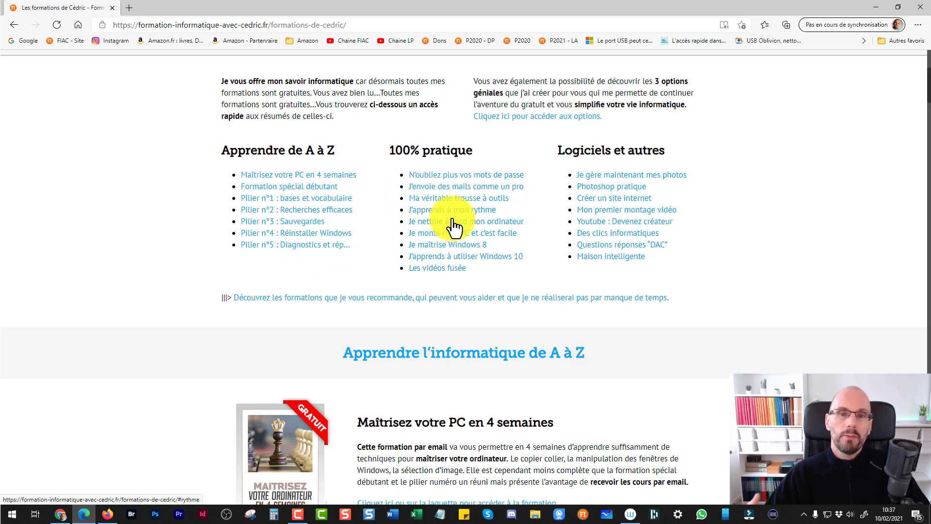
Open the training Ma véritable trousse à outils and look through the video lists of its chapters
click(441, 199)
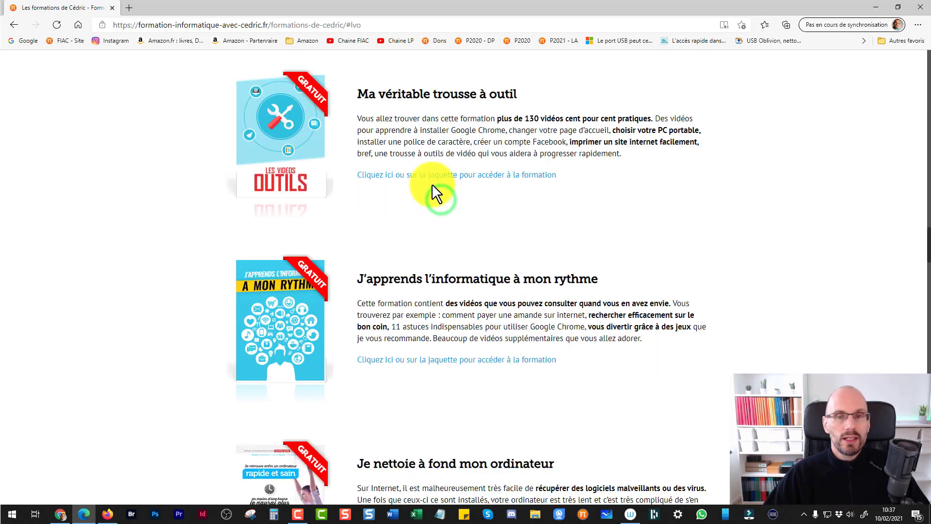
click(431, 176)
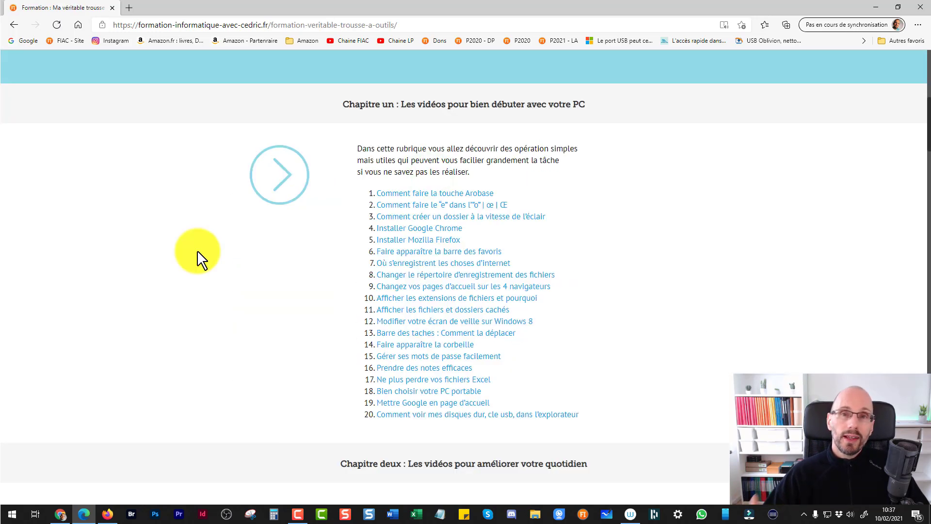
scroll(197, 250, down, 6)
scroll(209, 244, down, 14)
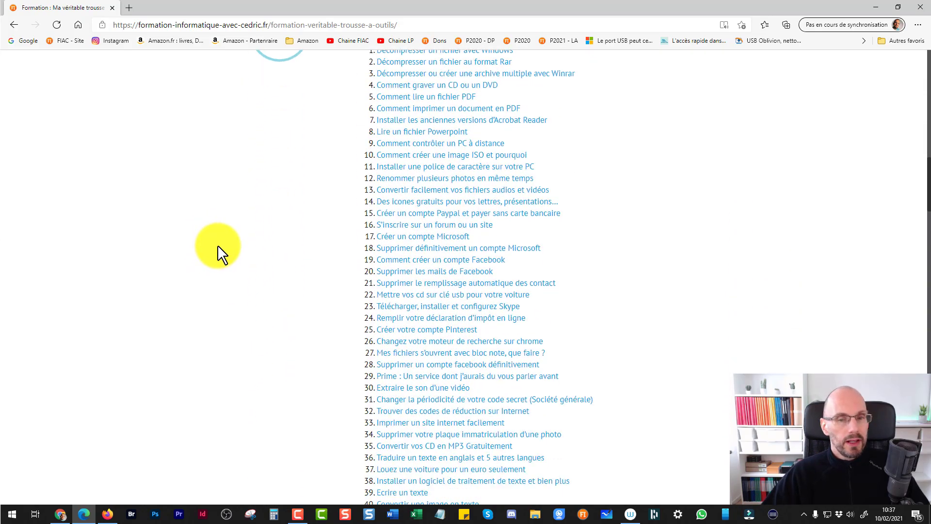
scroll(228, 255, down, 13)
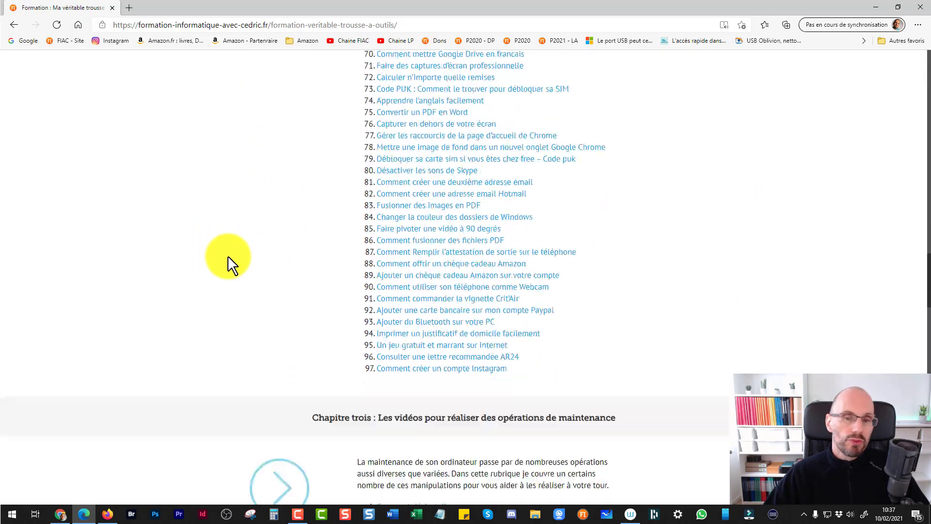
scroll(228, 245, down, 4)
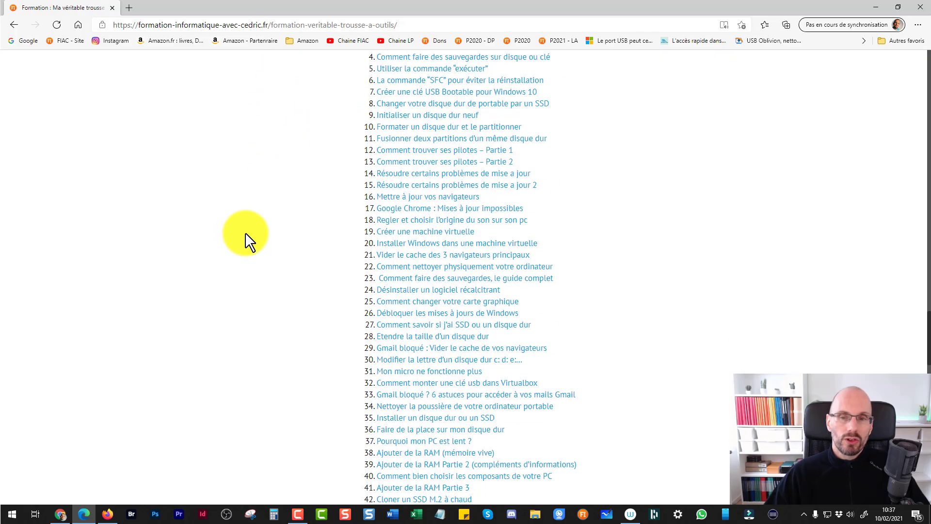
Expand the full description under the YouTube video Lire une clé usb sur tablette et téléphone android
click(730, 395)
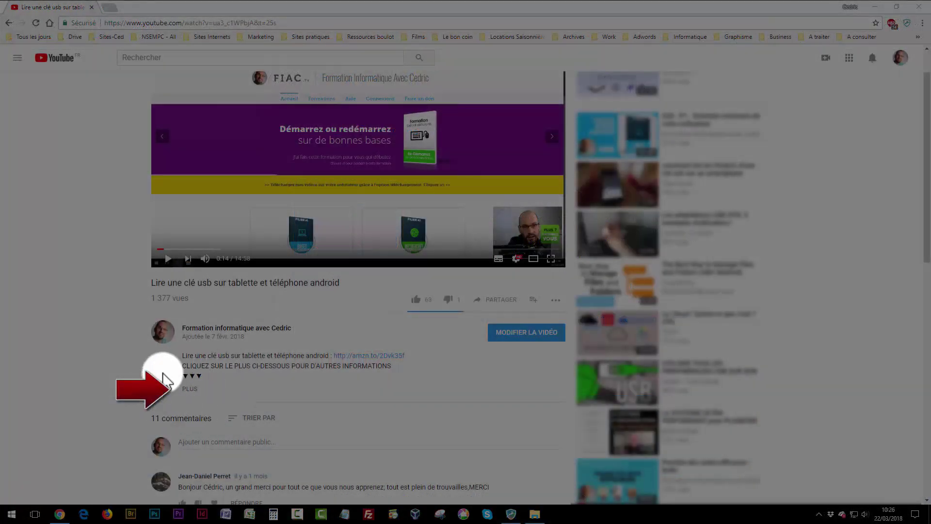
click(192, 389)
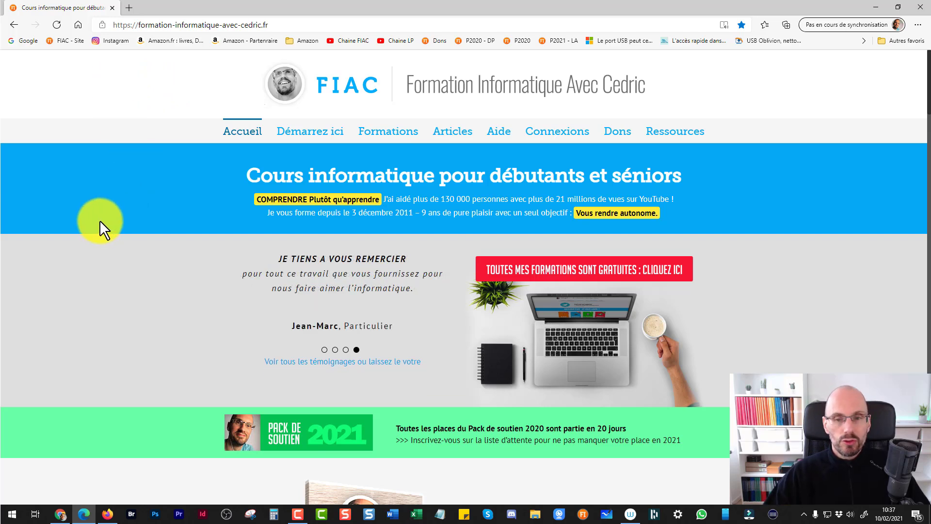
View the Restons en contact newsletter registration form on the FIAC home page and close it without registering
scroll(163, 153, down, 5)
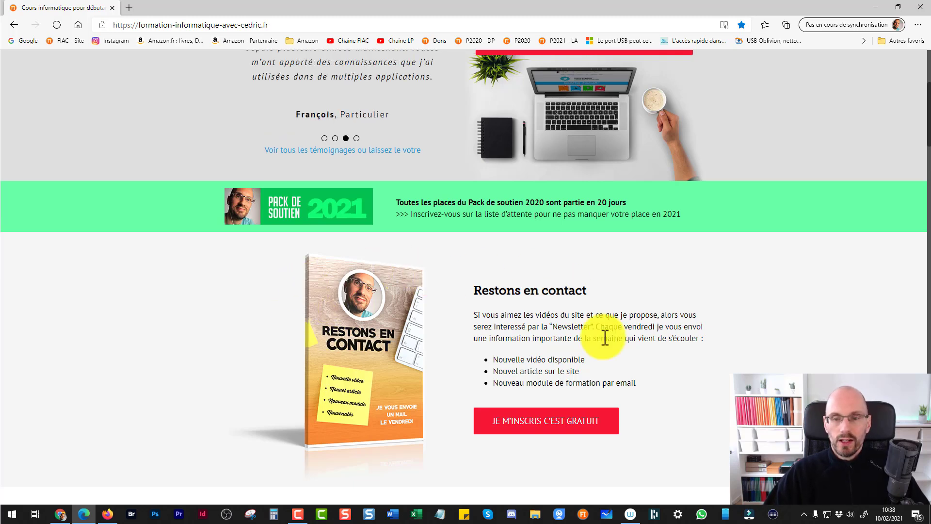
click(537, 421)
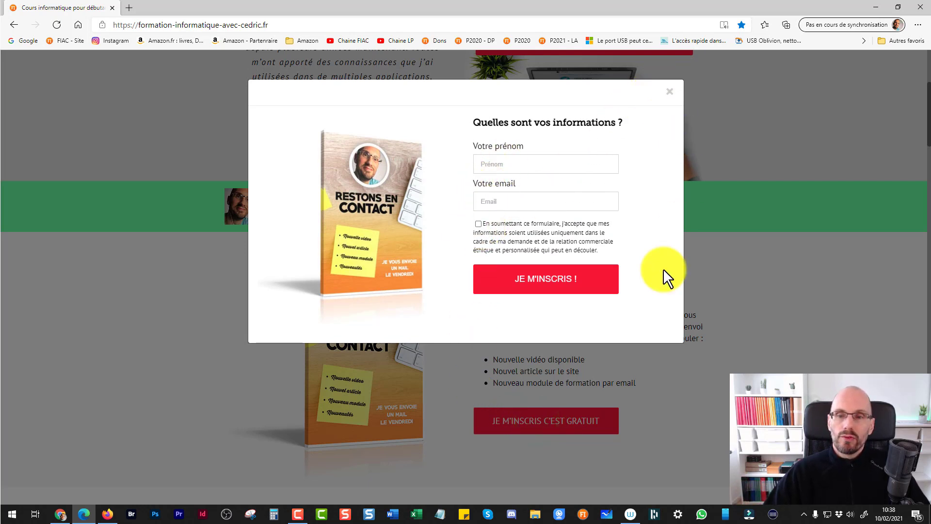
click(670, 92)
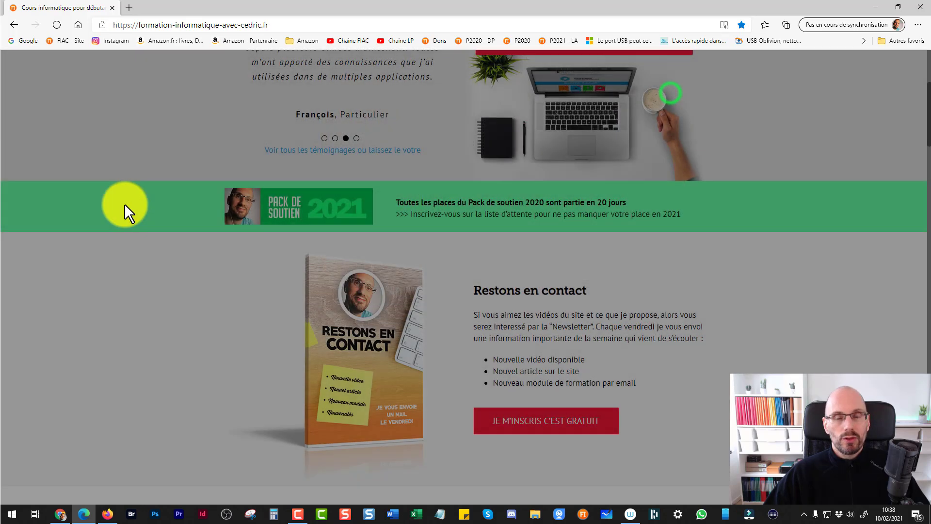
scroll(211, 290, up, 1)
scroll(211, 290, up, 5)
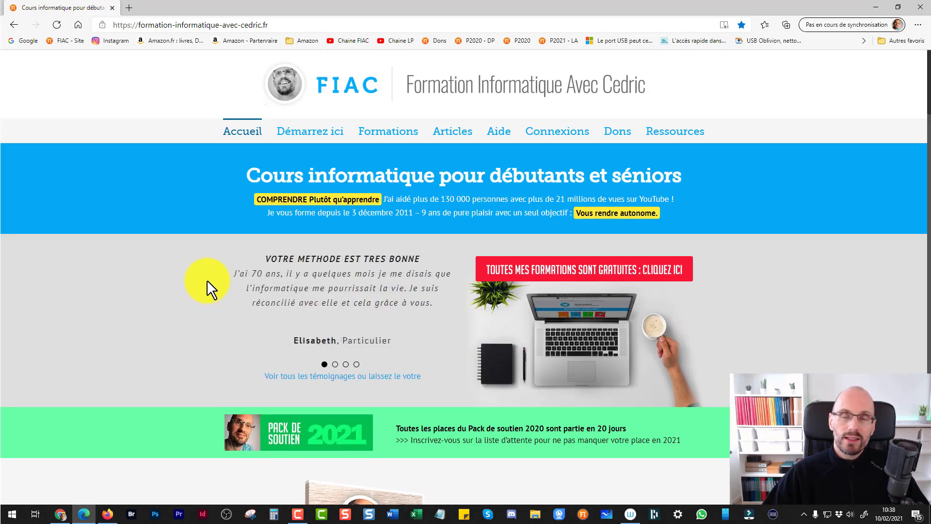